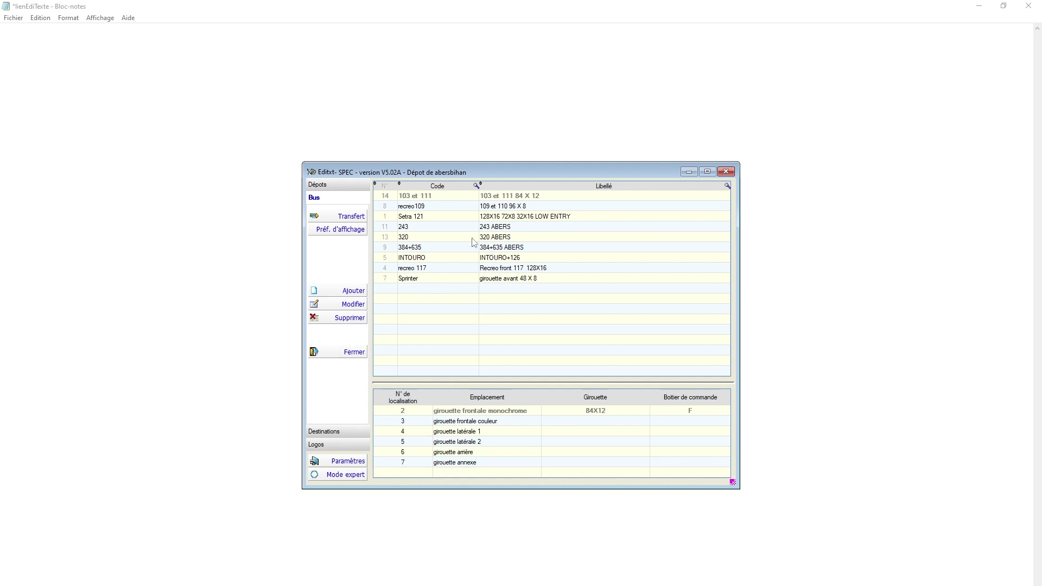
# Look through the depot list and the bus list, ending on the destinations list
pyautogui.click(322, 186)
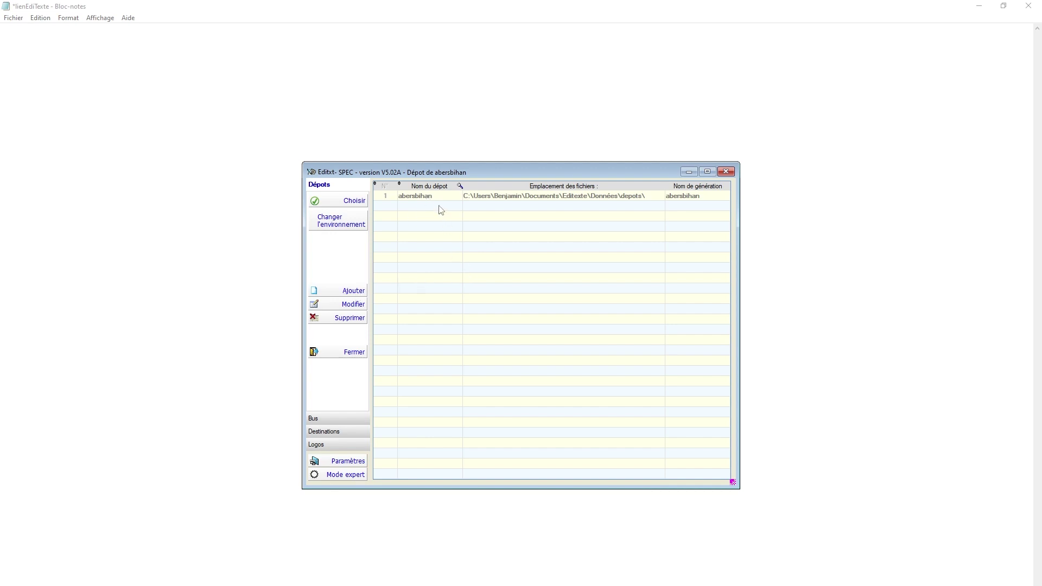
pyautogui.click(320, 421)
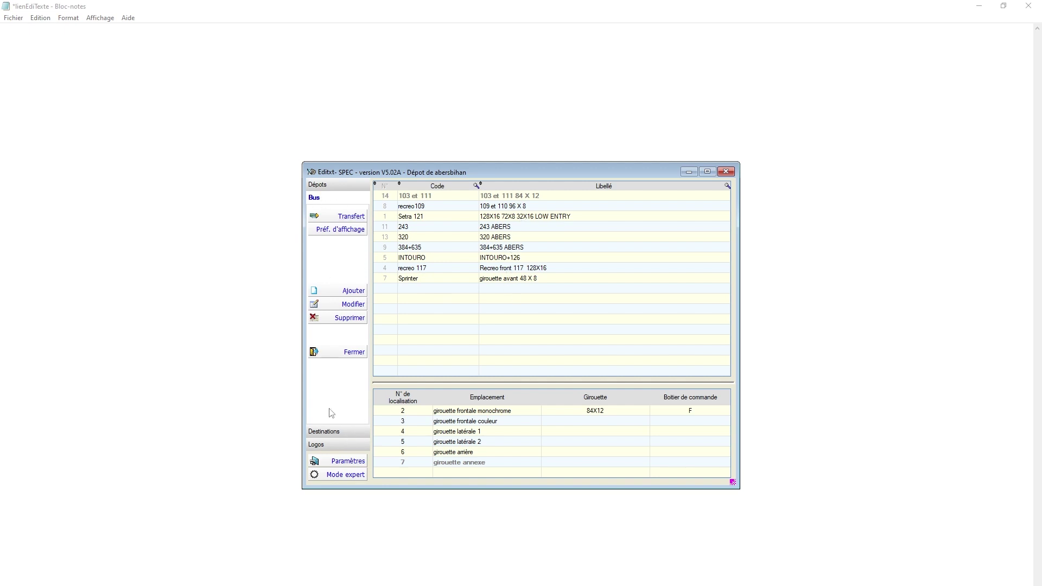
pyautogui.click(329, 434)
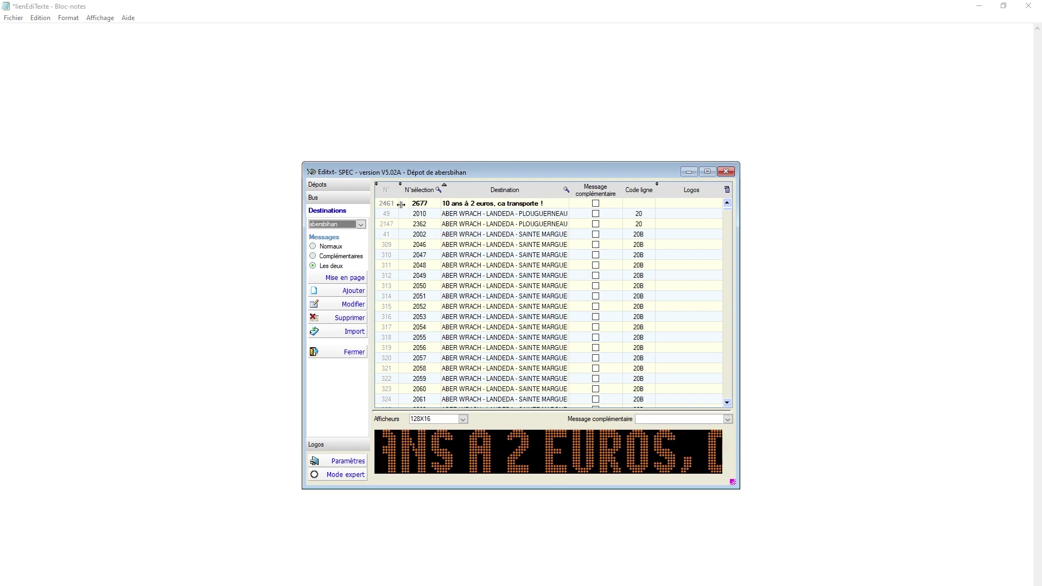
# Sort the destinations by selection number and preview the DEPOT, BIHAN and SCOLAIRE messages
pyautogui.click(425, 194)
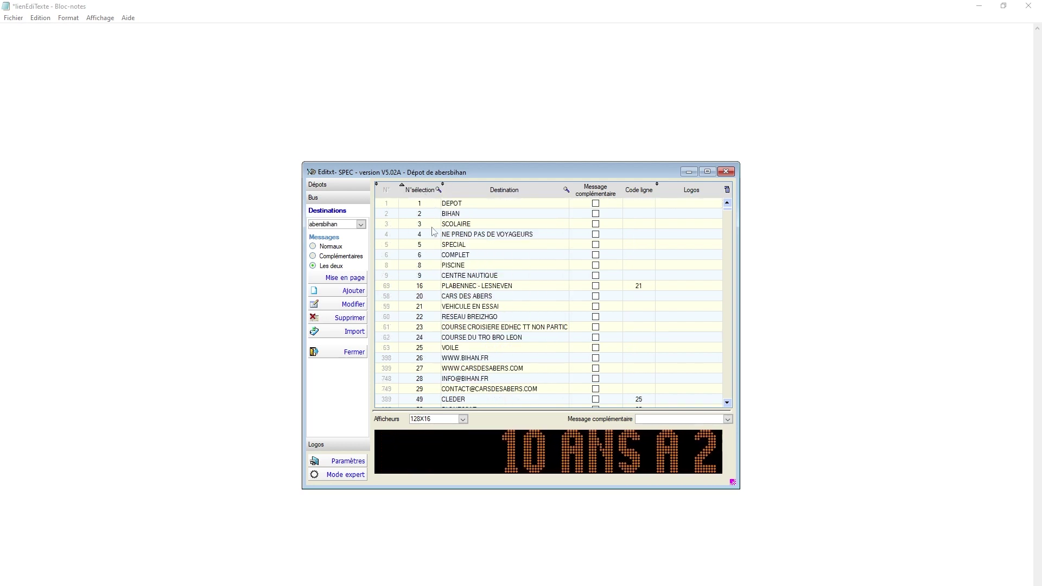
pyautogui.click(422, 189)
pyautogui.click(422, 189)
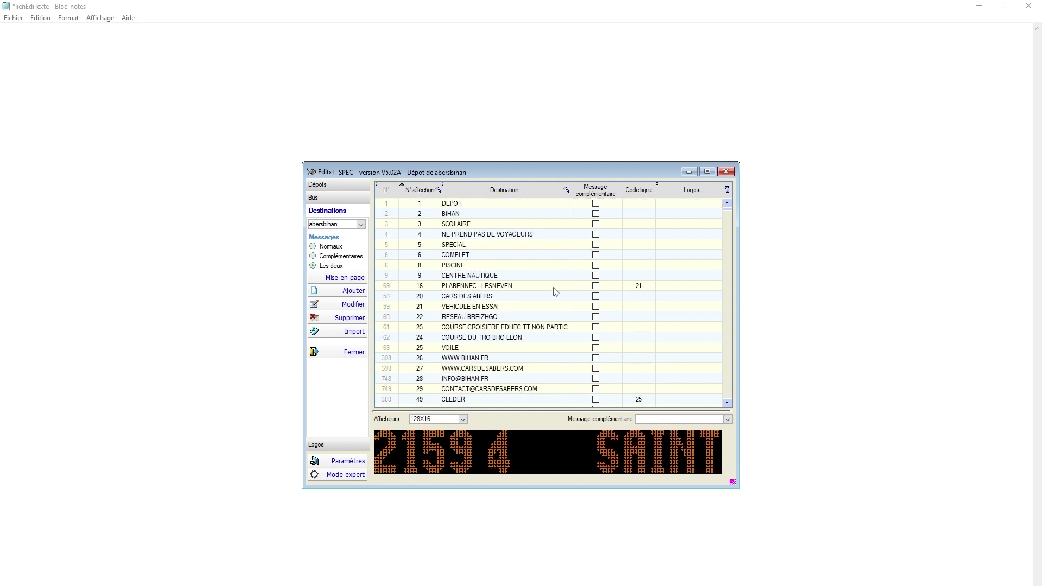
pyautogui.click(451, 205)
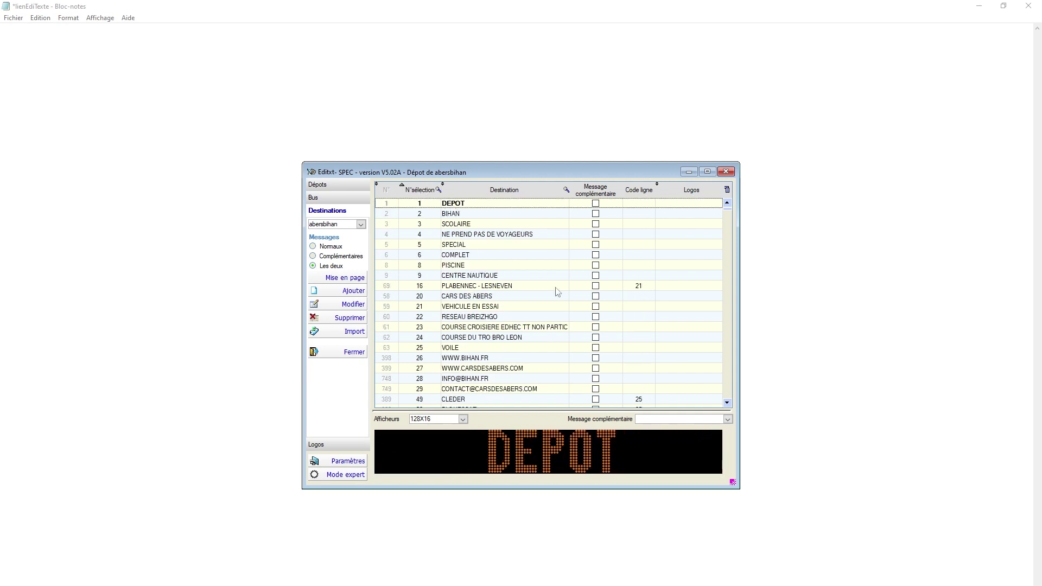
pyautogui.click(464, 216)
pyautogui.click(459, 225)
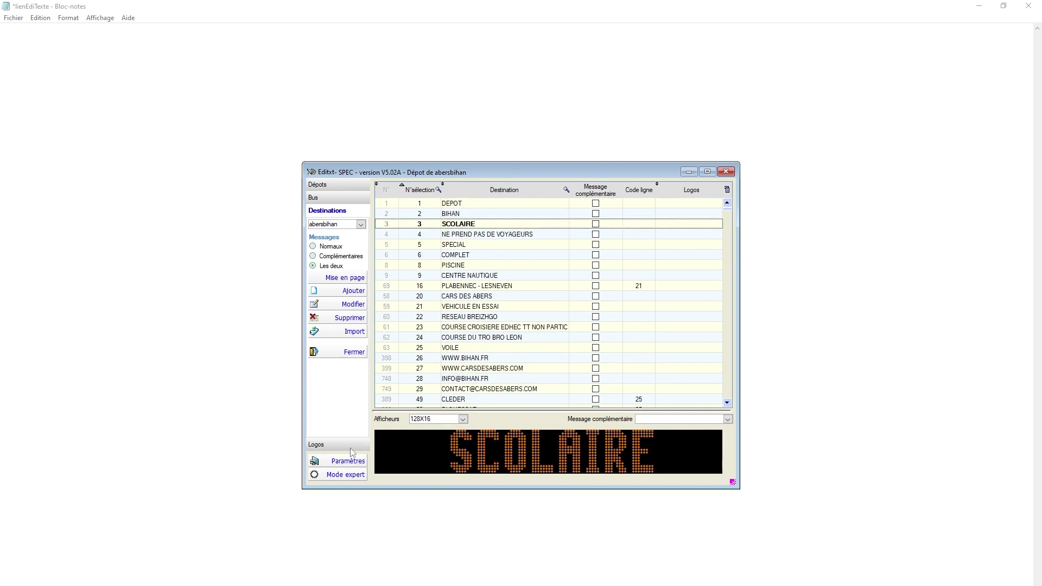
# Review the general parameters of the program and leave them without saving
pyautogui.click(332, 460)
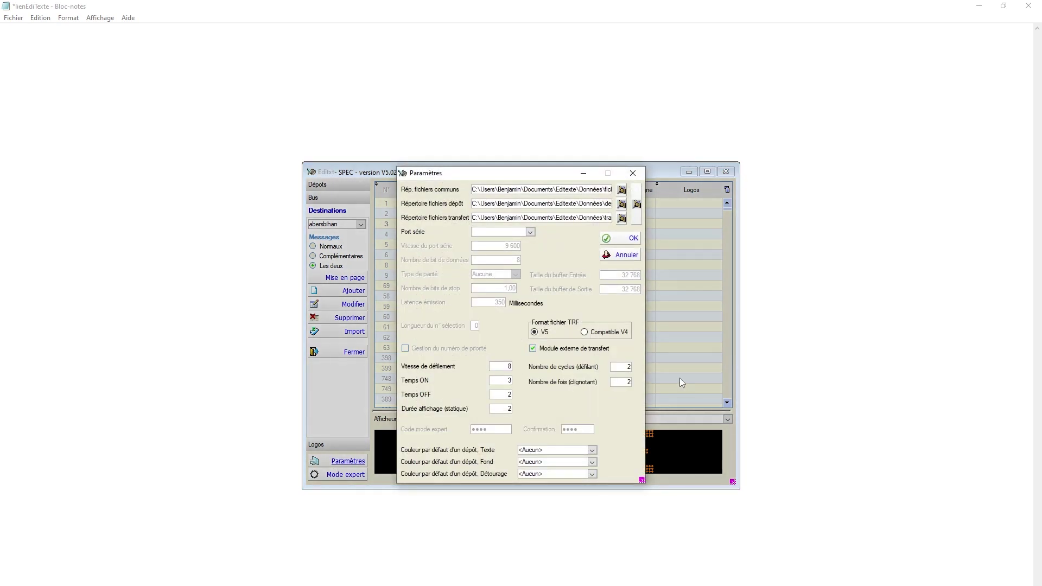
pyautogui.click(624, 255)
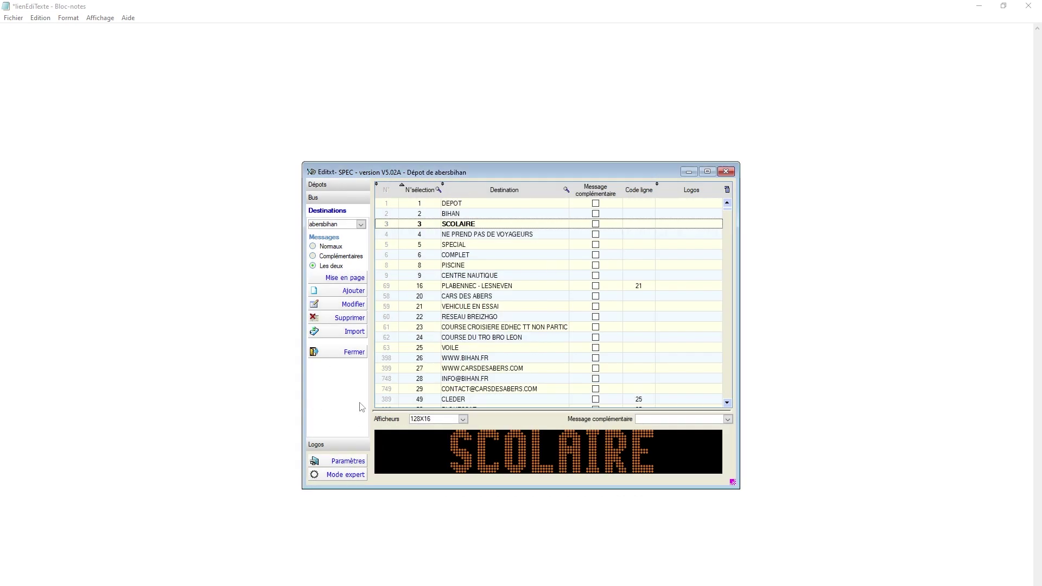
# Add a new bus record with the code 990 and the label Demonstration
pyautogui.click(316, 202)
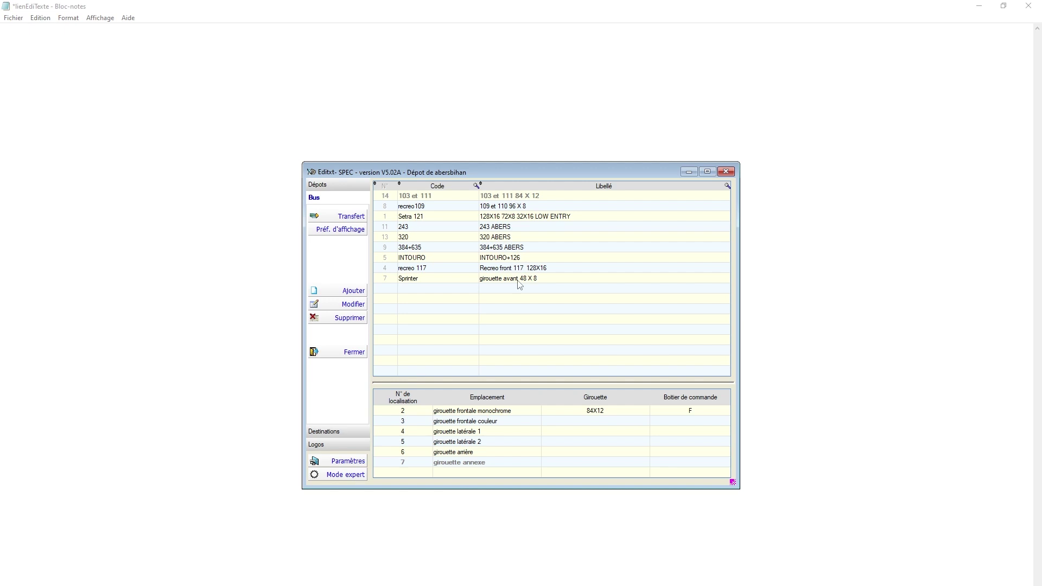
pyautogui.click(352, 292)
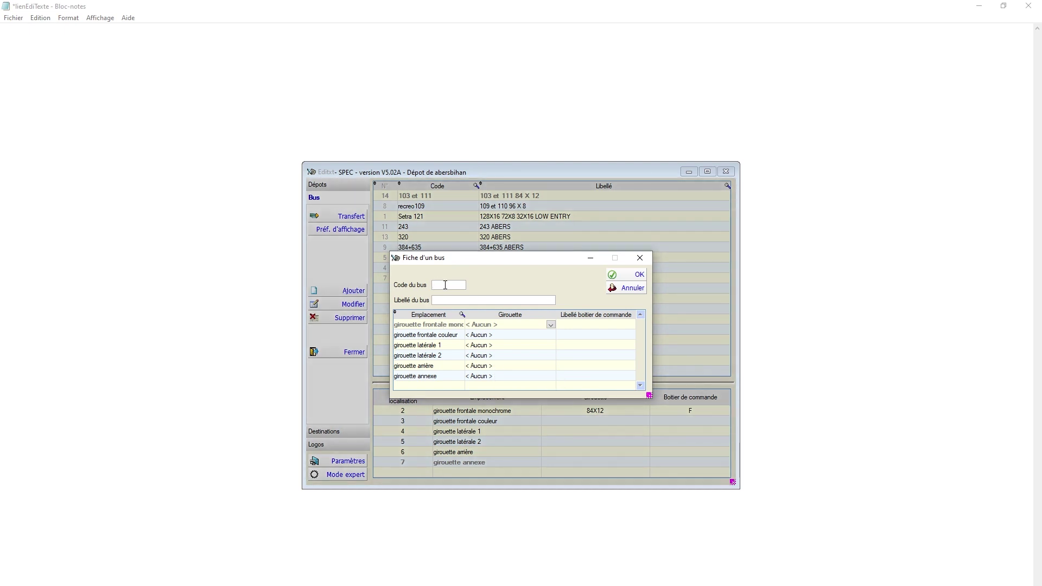
pyautogui.write('990')
# Assign the 128X16 sign to the monochrome front position of the new bus
pyautogui.click(440, 328)
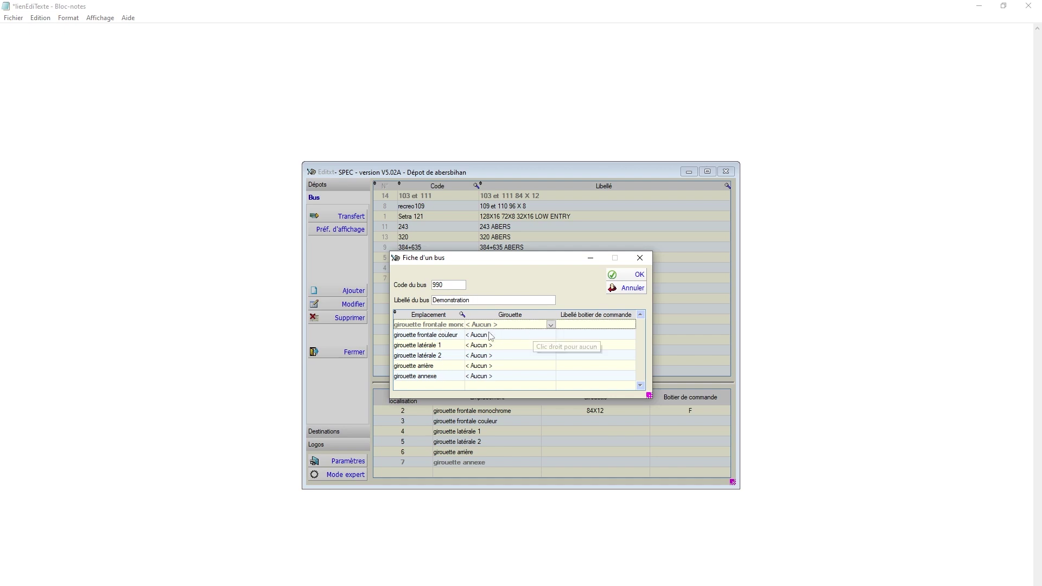
pyautogui.click(550, 324)
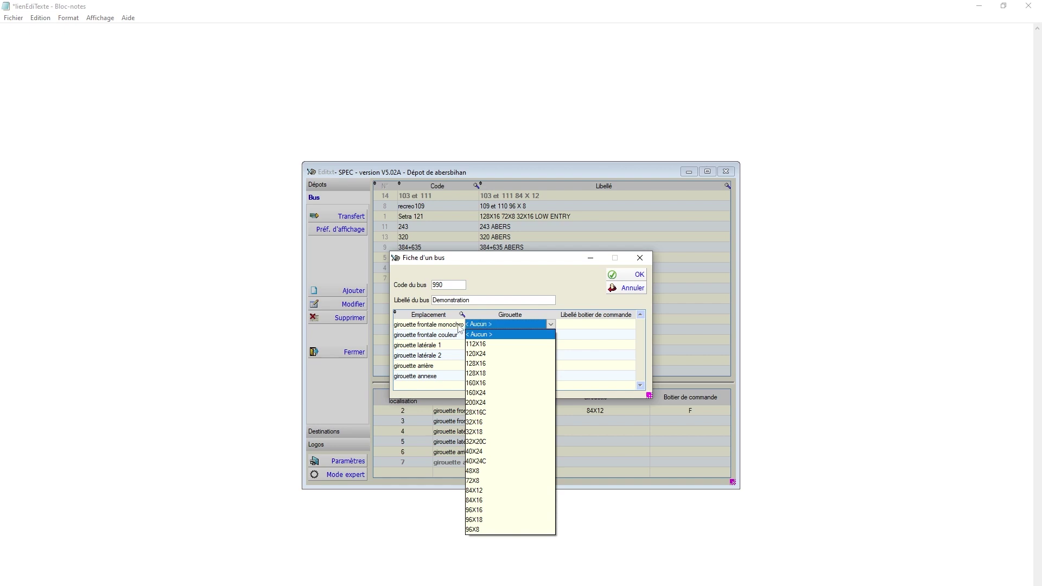
pyautogui.click(458, 327)
pyautogui.click(550, 325)
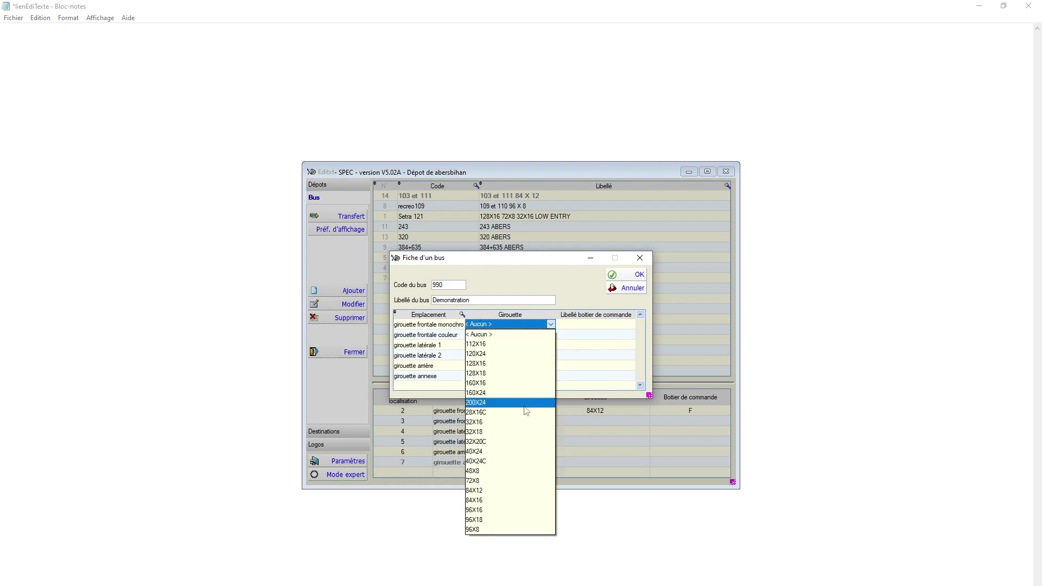
pyautogui.click(504, 364)
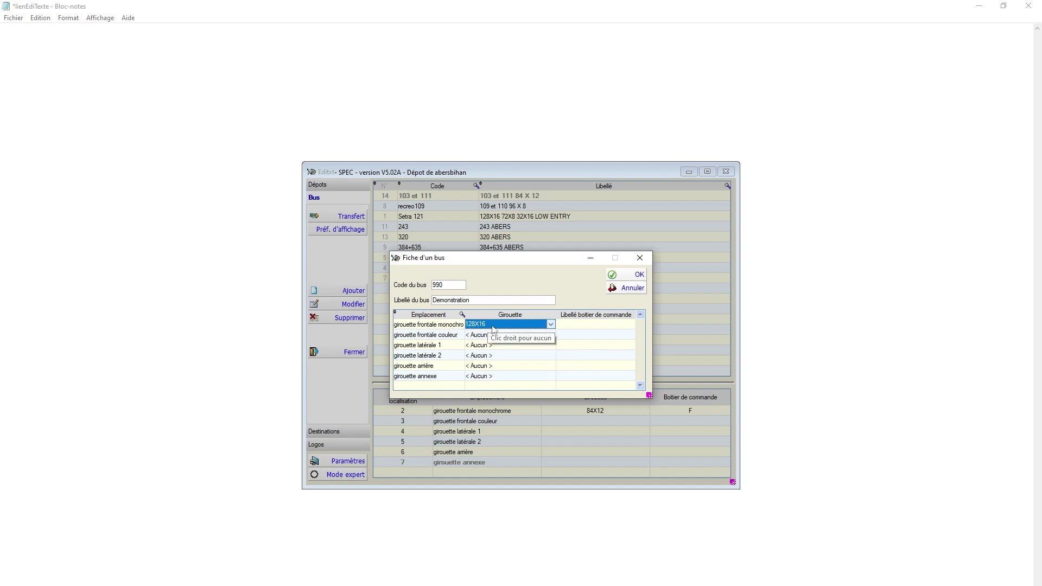
# Check the sign models offered for the first side position and the rear position without assigning any
pyautogui.click(495, 346)
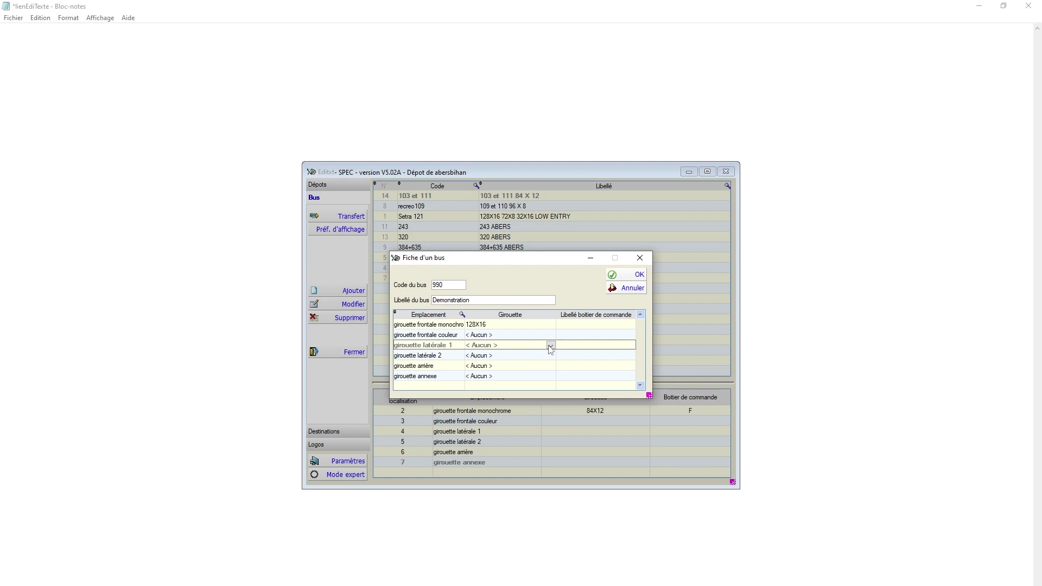
pyautogui.click(549, 347)
pyautogui.click(587, 338)
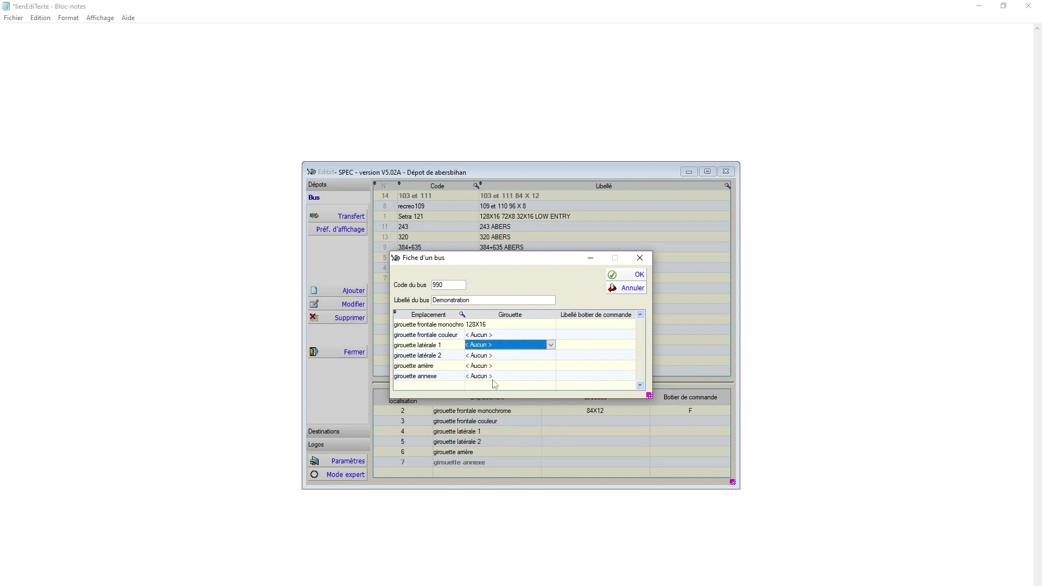
pyautogui.click(534, 366)
pyautogui.click(549, 365)
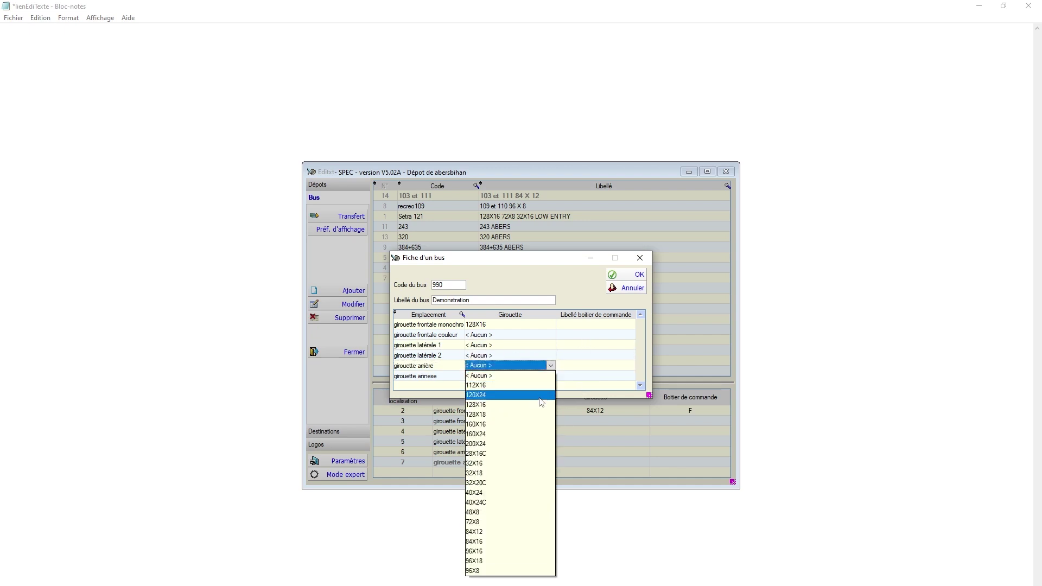
pyautogui.click(576, 361)
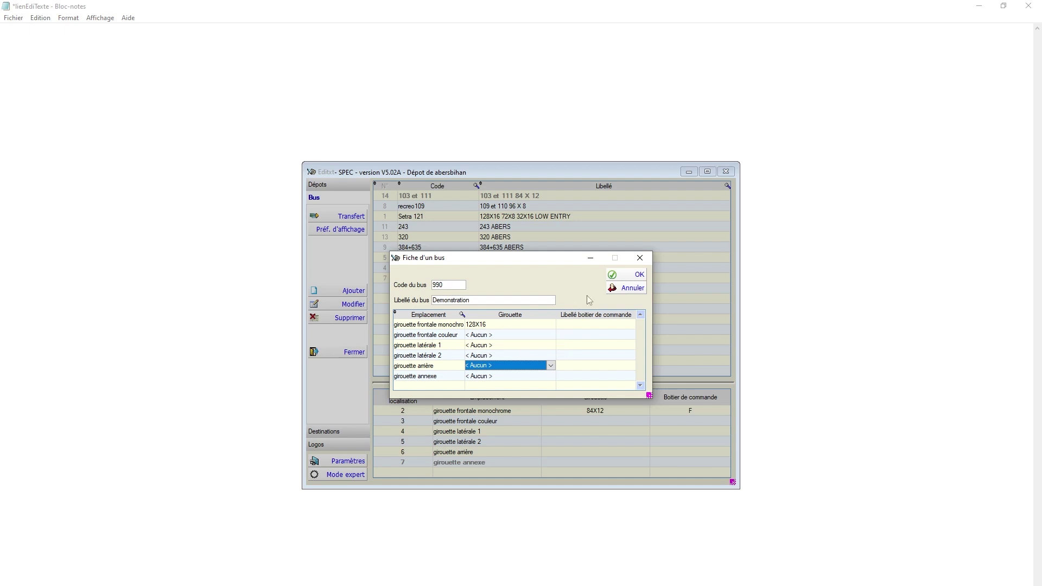
# Save the new bus record and select the Demonstration bus in the bus list
pyautogui.click(638, 275)
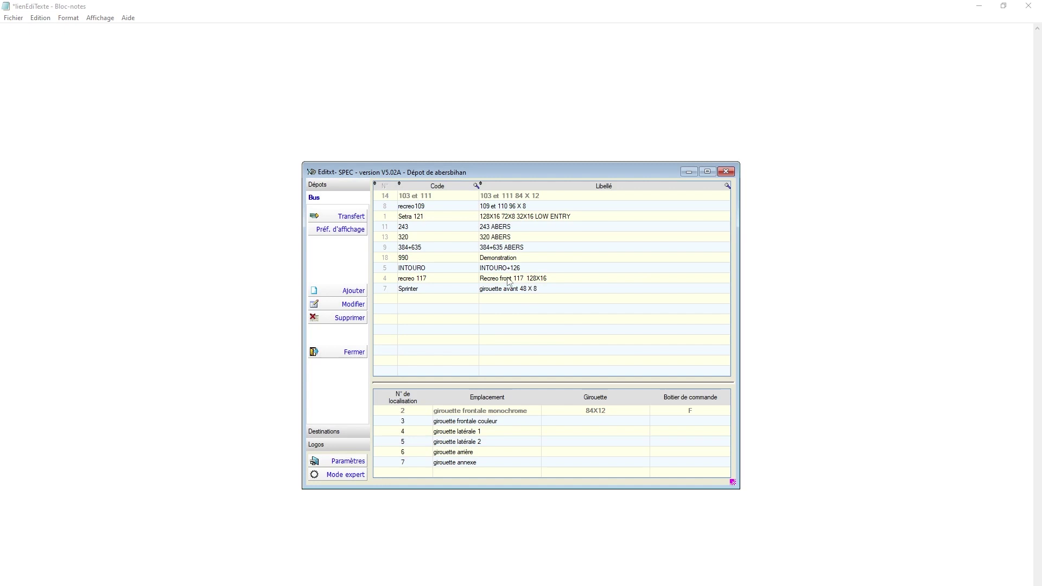
pyautogui.click(503, 259)
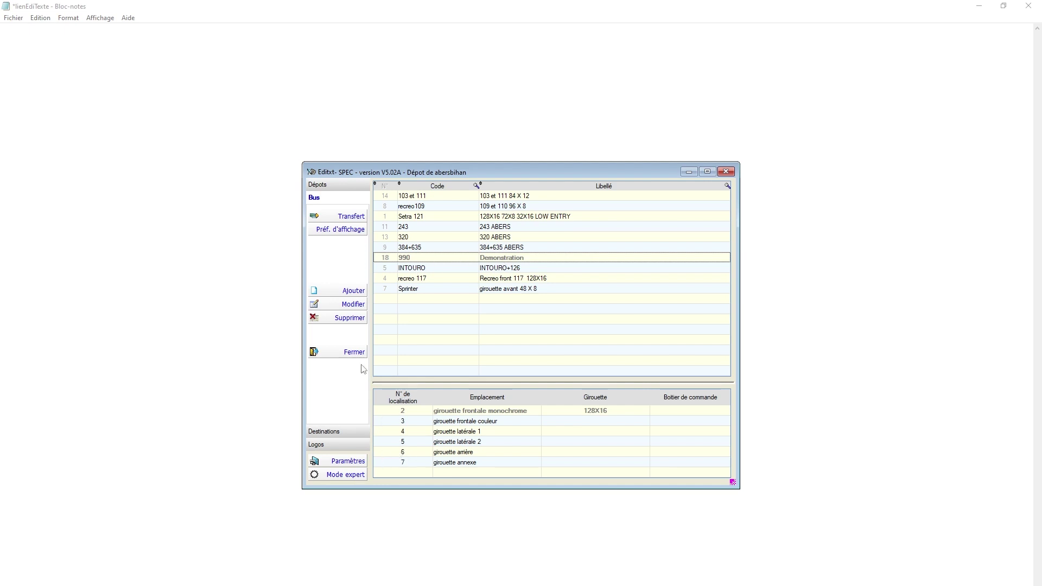
# Preview the VEHICULE EN ESSAI, CARS DES ABERS, PLABENNEC - LESNEVEN and CENTRE NAUTIQUE destinations on the 128X16 display
pyautogui.click(333, 431)
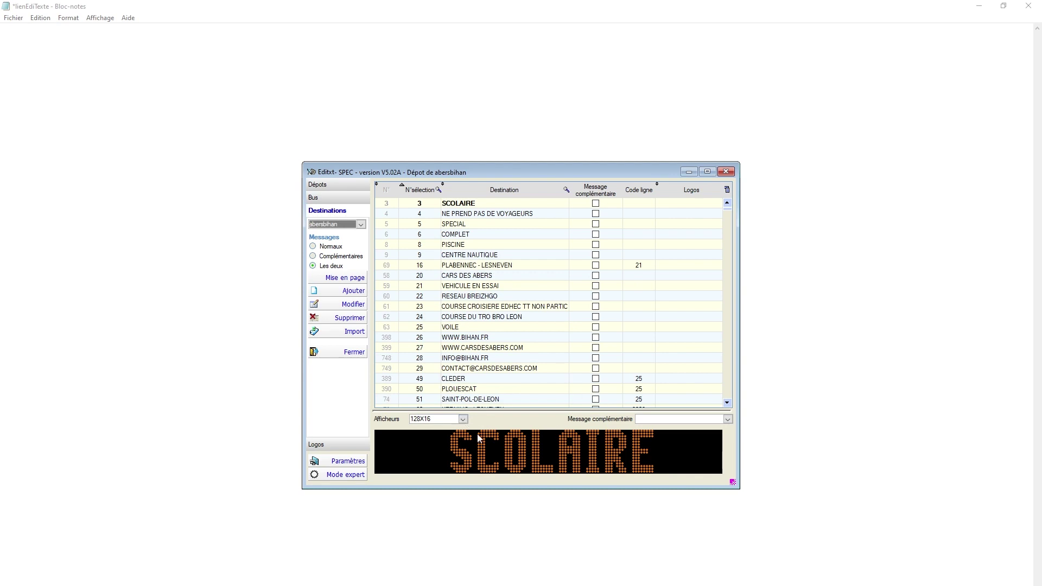
pyautogui.click(463, 419)
pyautogui.click(455, 429)
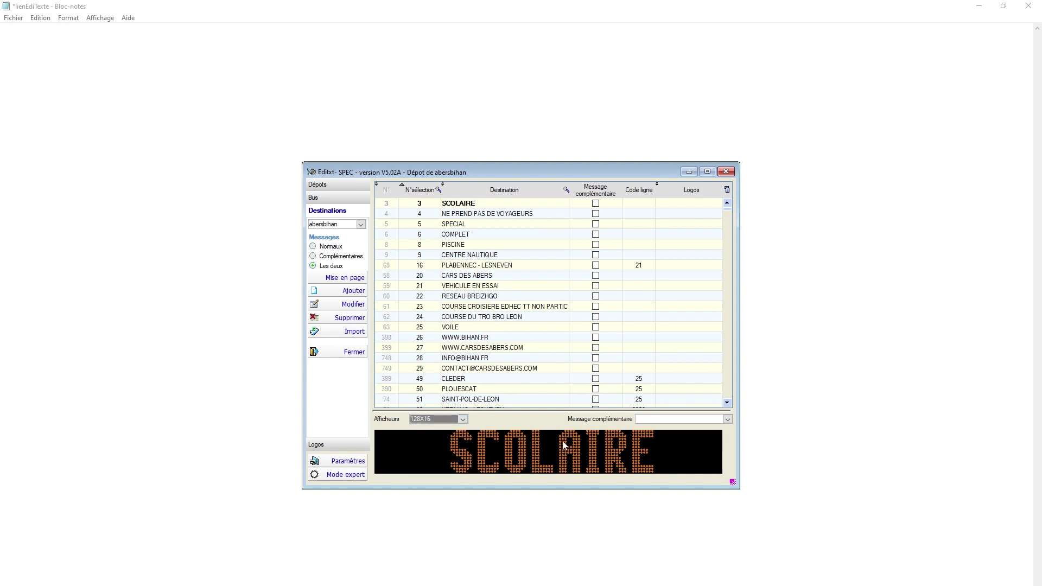
pyautogui.click(460, 288)
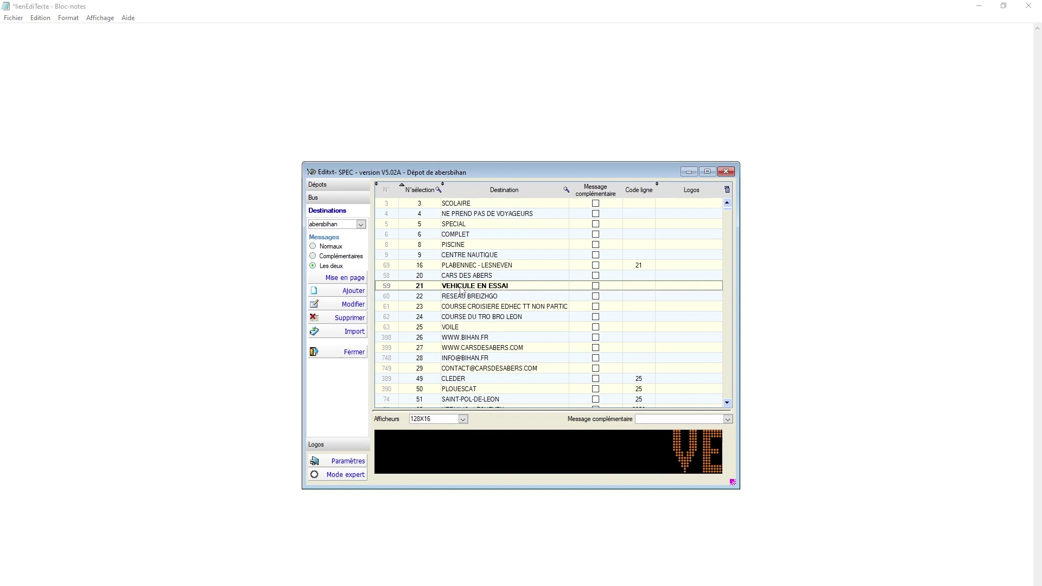
pyautogui.click(473, 275)
pyautogui.click(476, 265)
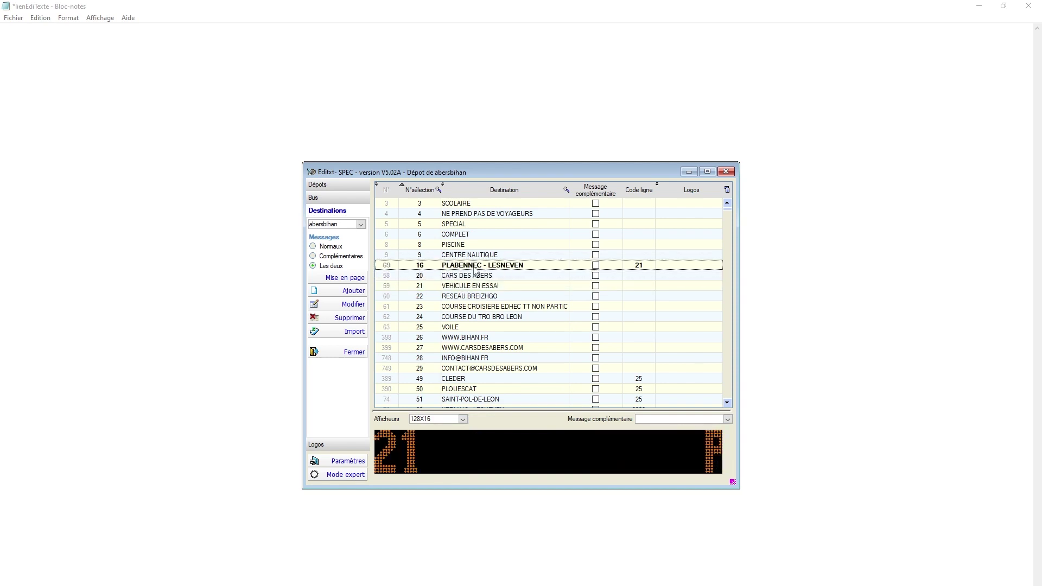
pyautogui.click(480, 256)
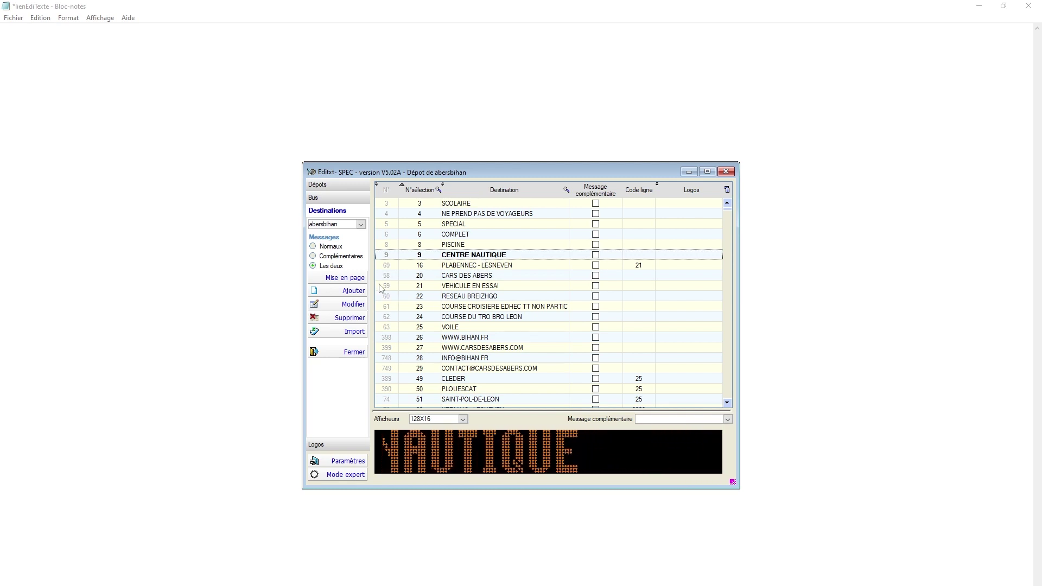
# Generate the transfer file for bus 990 and dismiss the message that follows
pyautogui.click(317, 198)
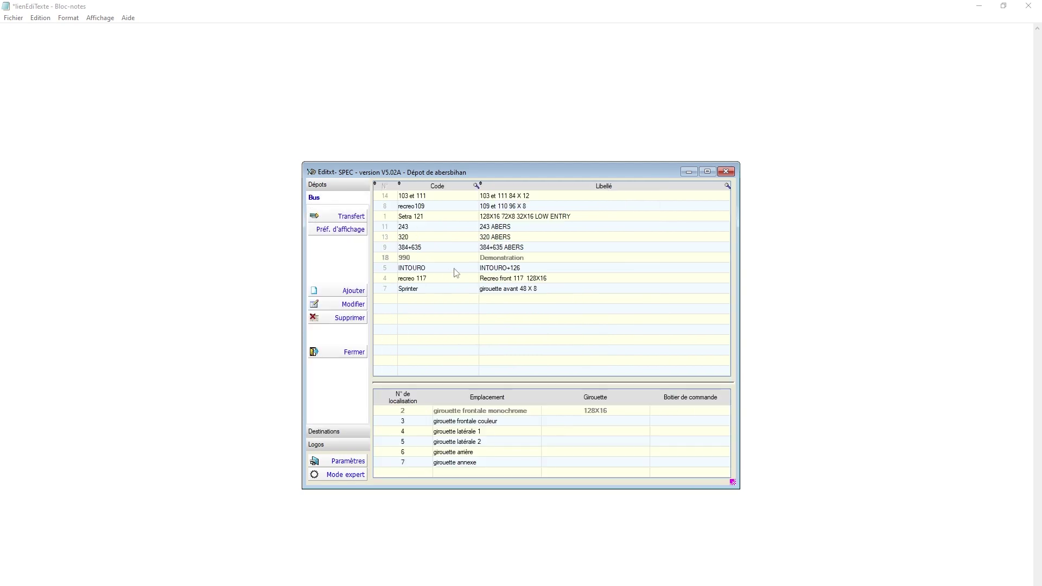
pyautogui.click(500, 261)
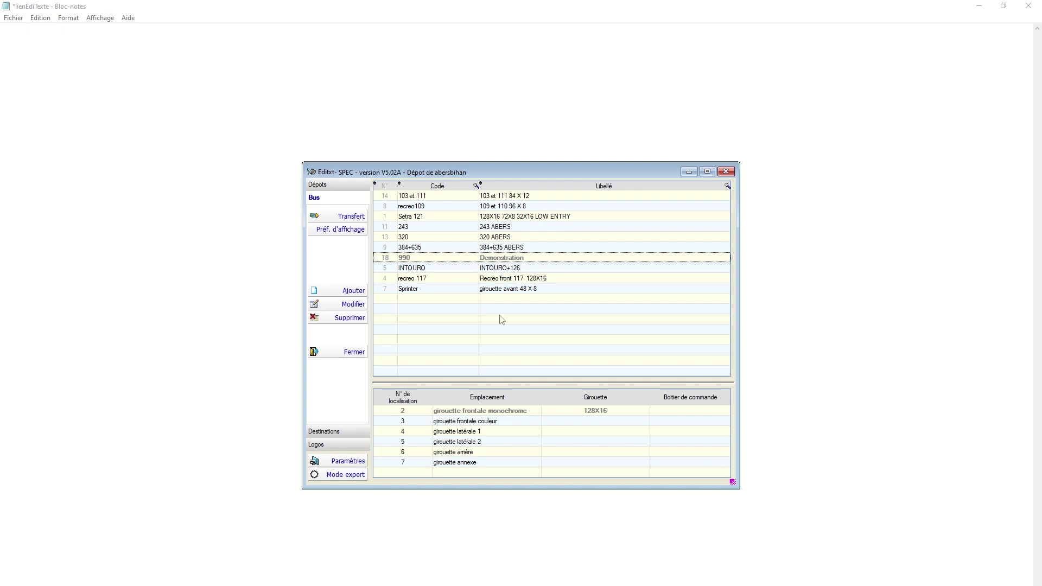
pyautogui.click(502, 259)
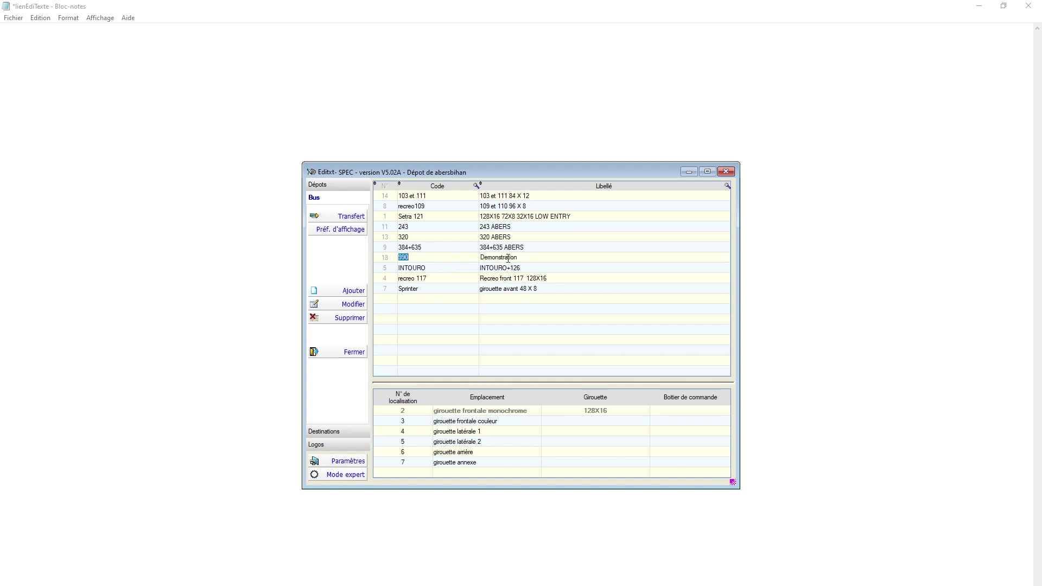
pyautogui.click(402, 259)
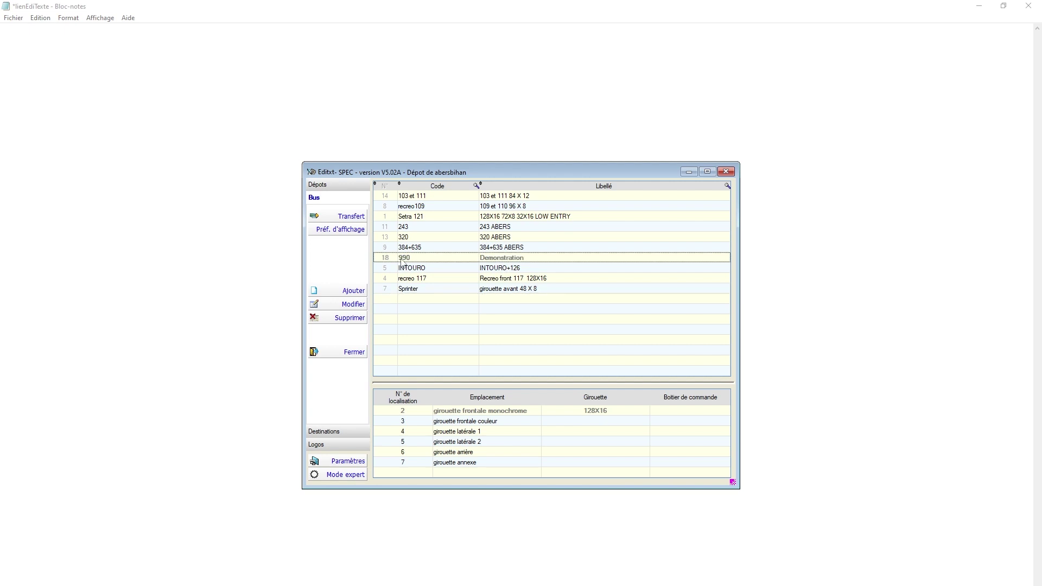
pyautogui.click(358, 218)
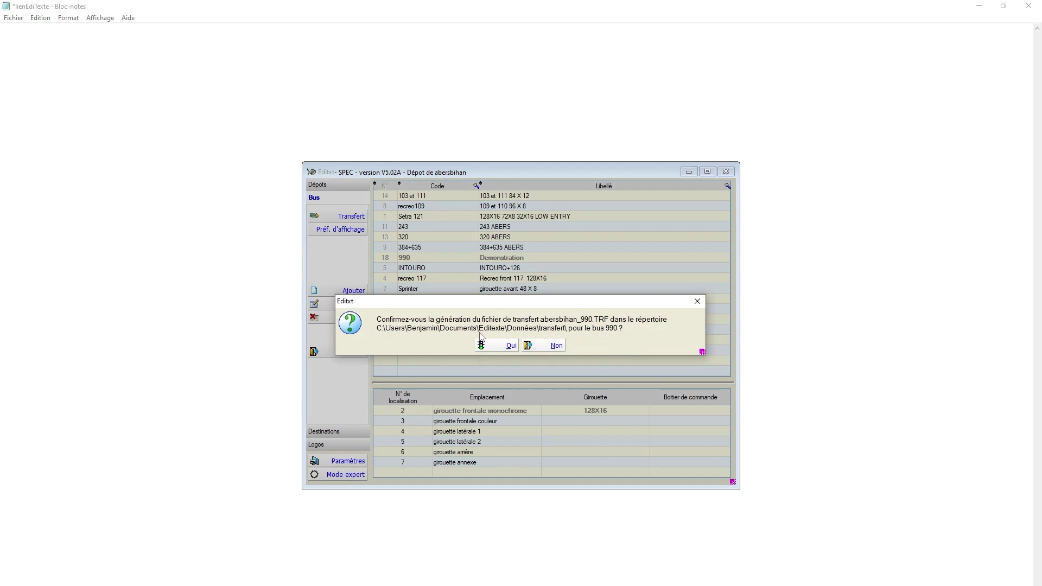
pyautogui.click(510, 346)
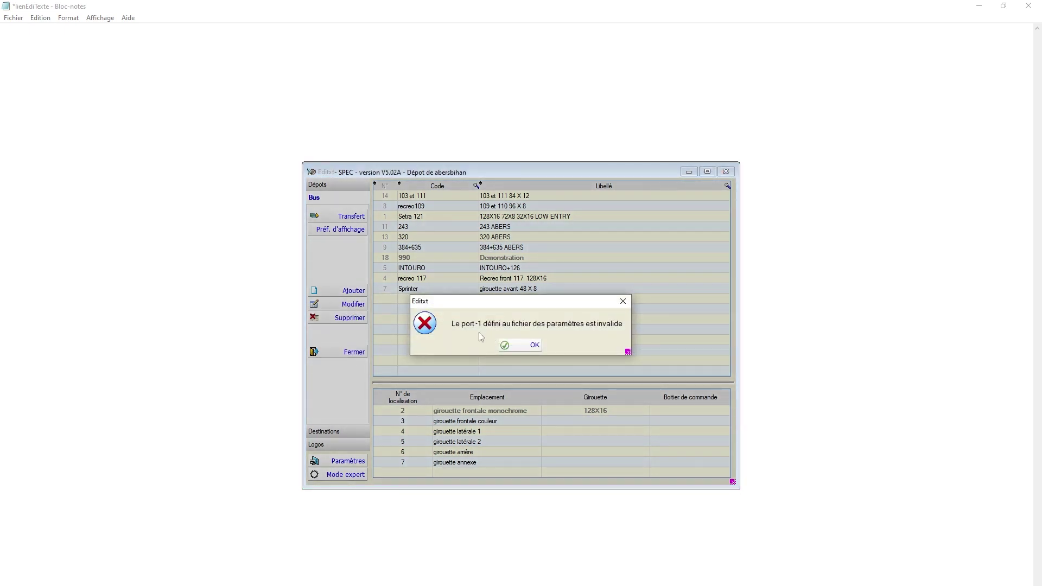
pyautogui.click(524, 345)
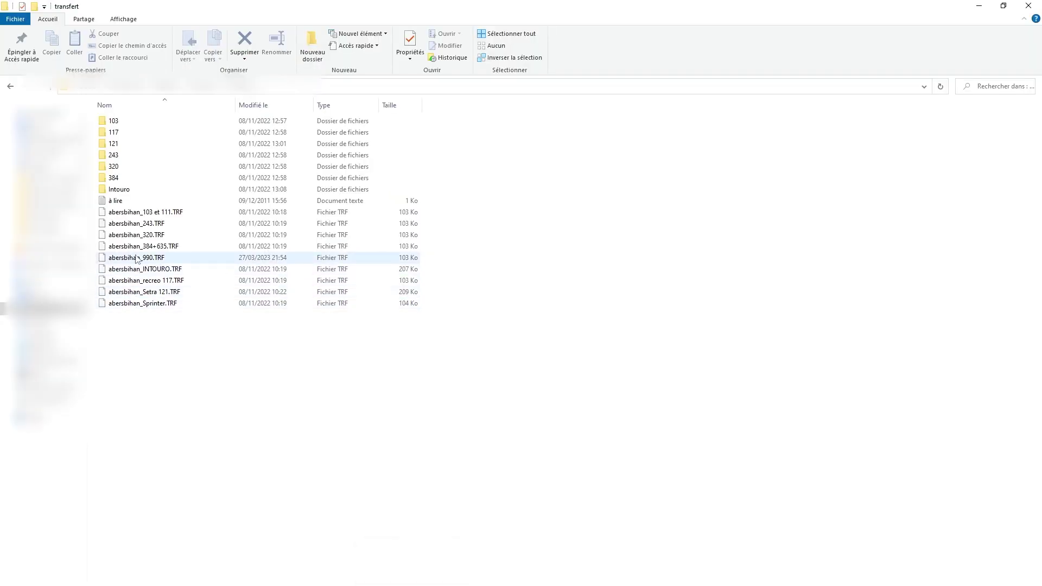
# Copy the abersbihan_990.TRF file from the transfert folder in File Explorer
pyautogui.click(137, 259)
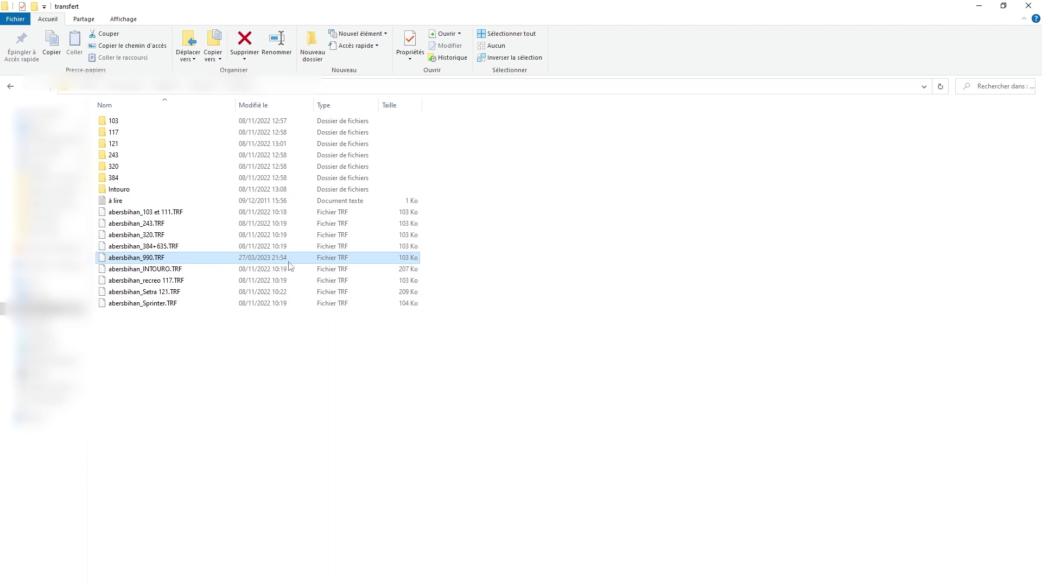
pyautogui.rightClick(141, 260)
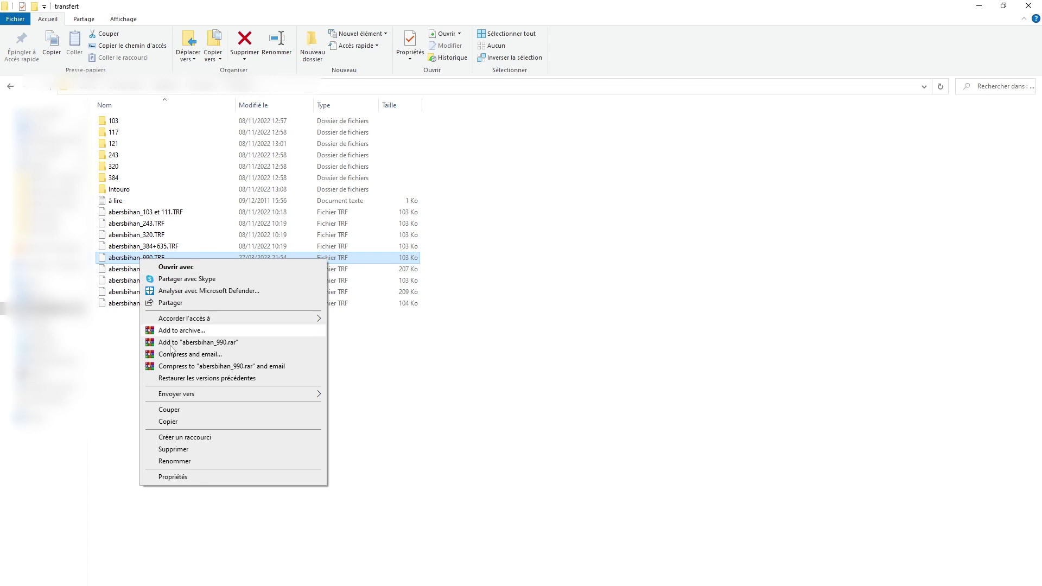
pyautogui.click(169, 422)
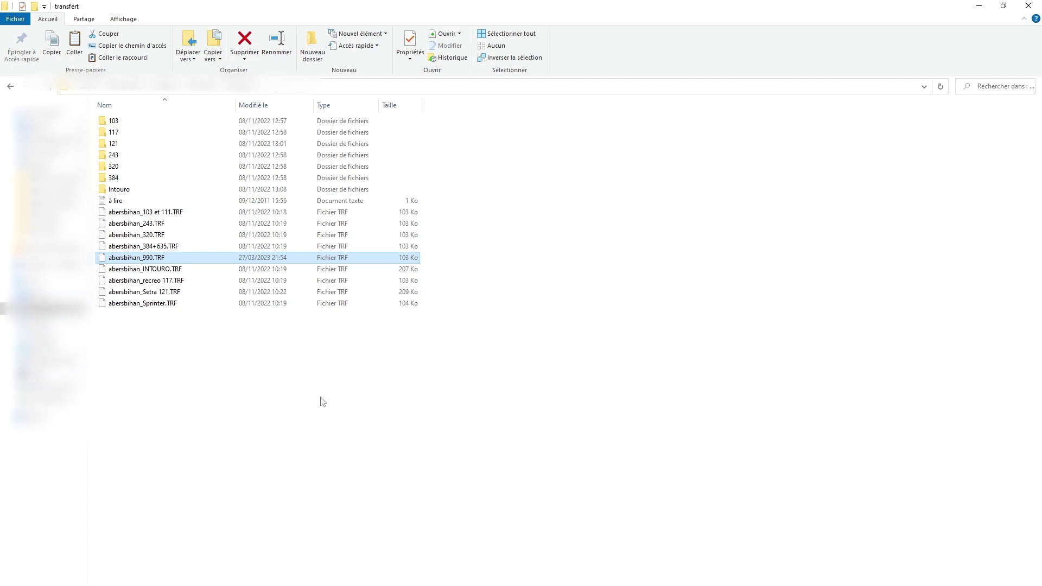
# Rename the abersbihan_990.TRF file as TACTILE.TRF
pyautogui.click(200, 345)
pyautogui.rightClick(152, 258)
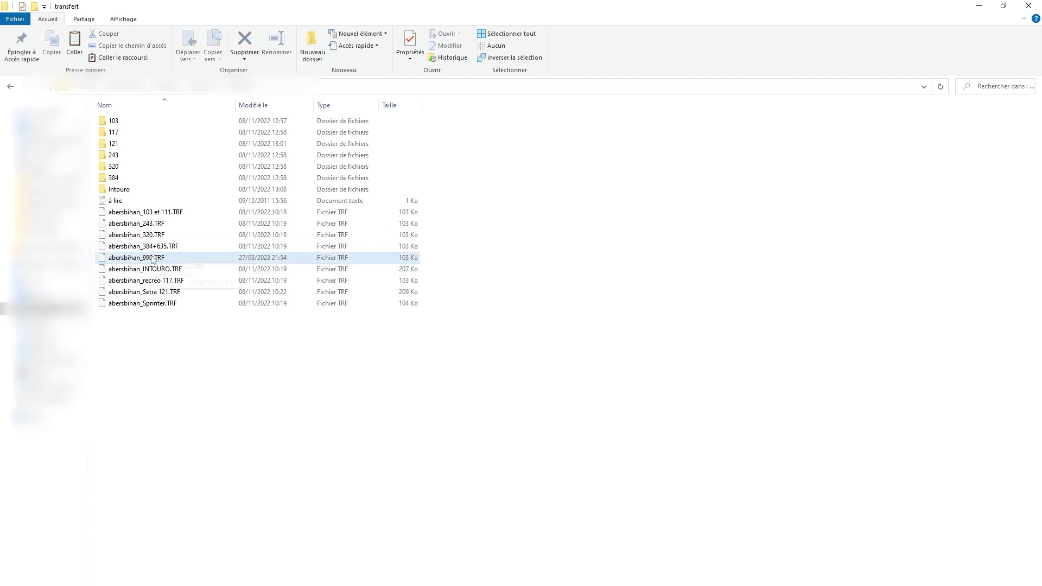
pyautogui.click(184, 459)
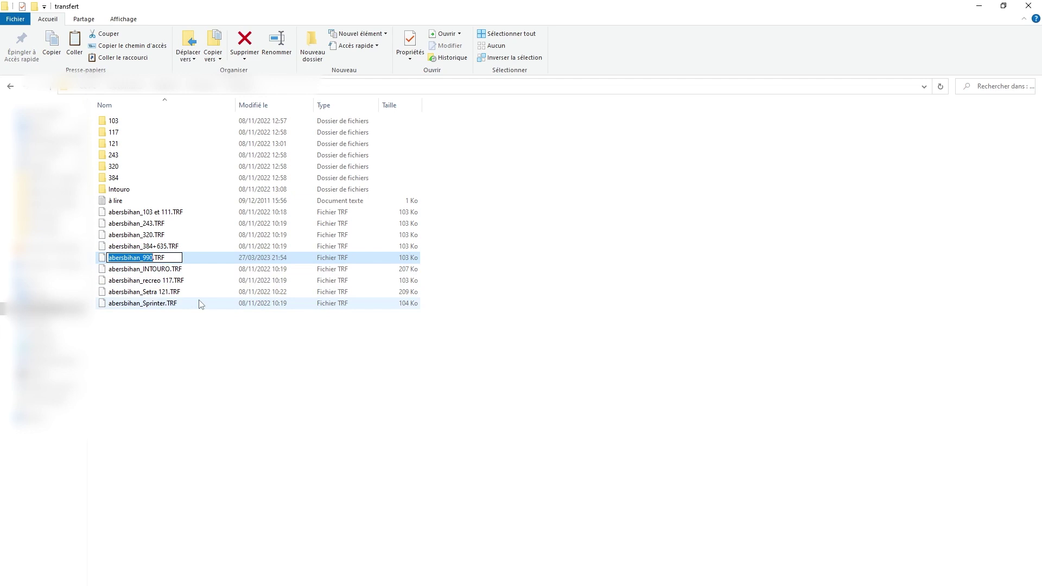
pyautogui.write('tACTILE')
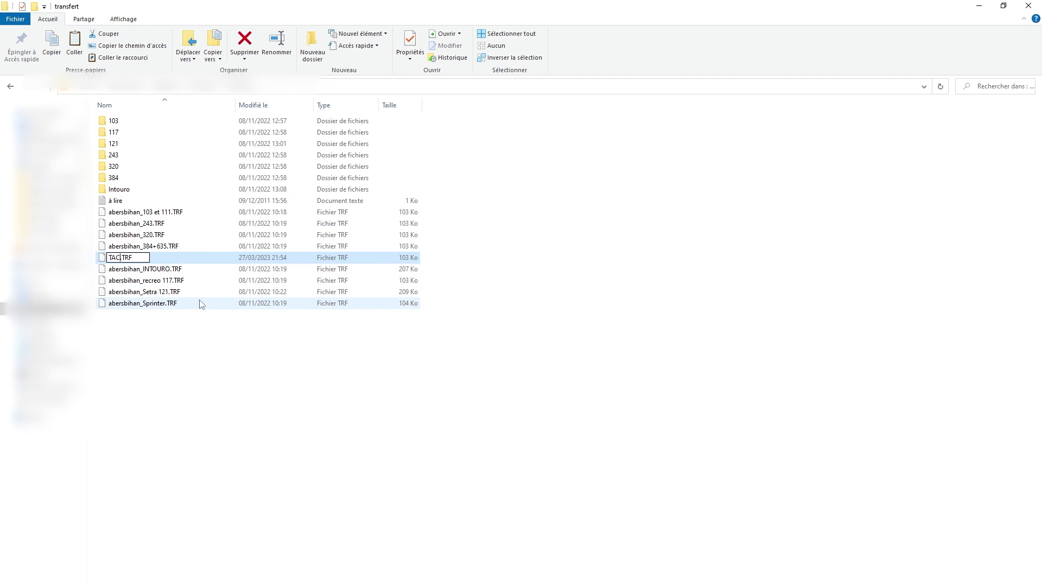
pyautogui.press('Return')
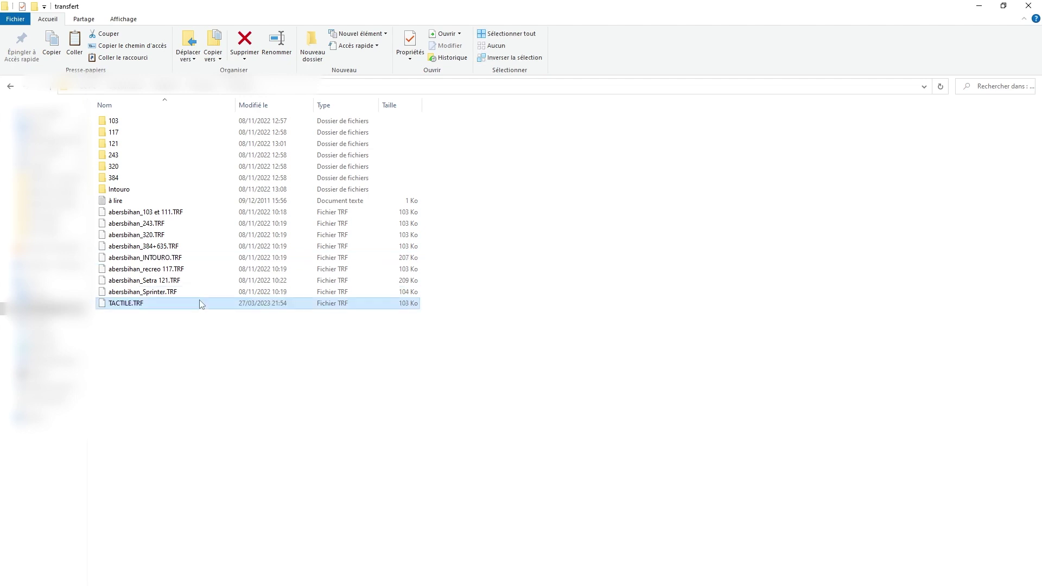